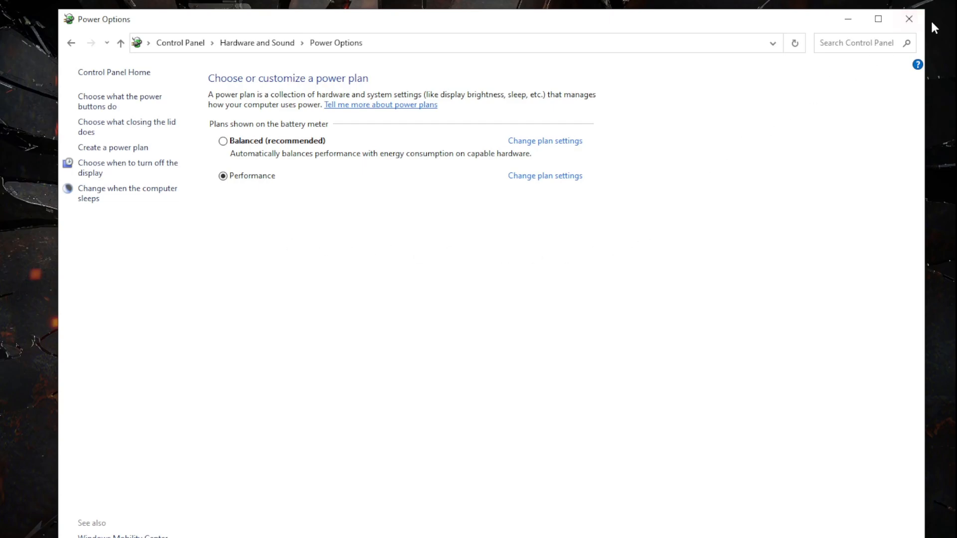
- Close the Power Options window and display the startup programs list in Task Manager
click(909, 19)
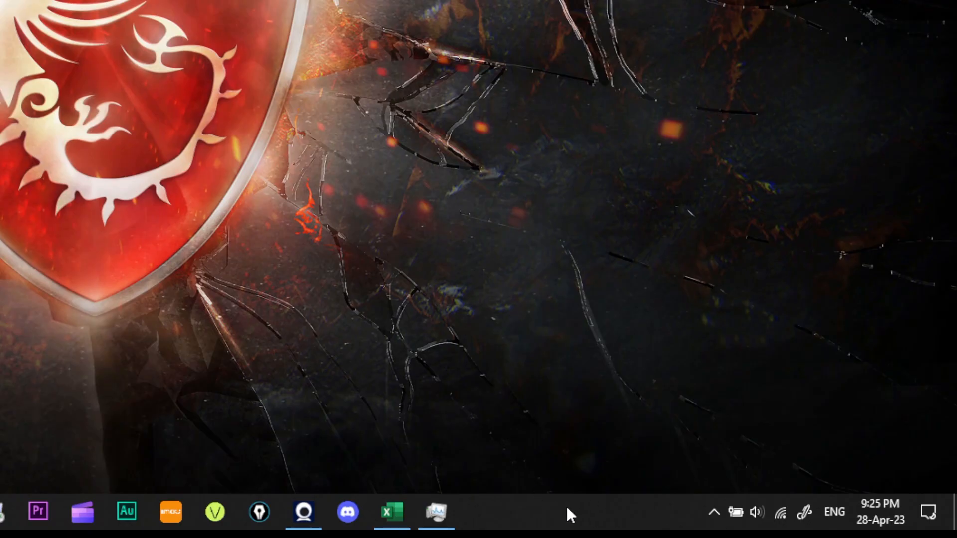
right_click(566, 508)
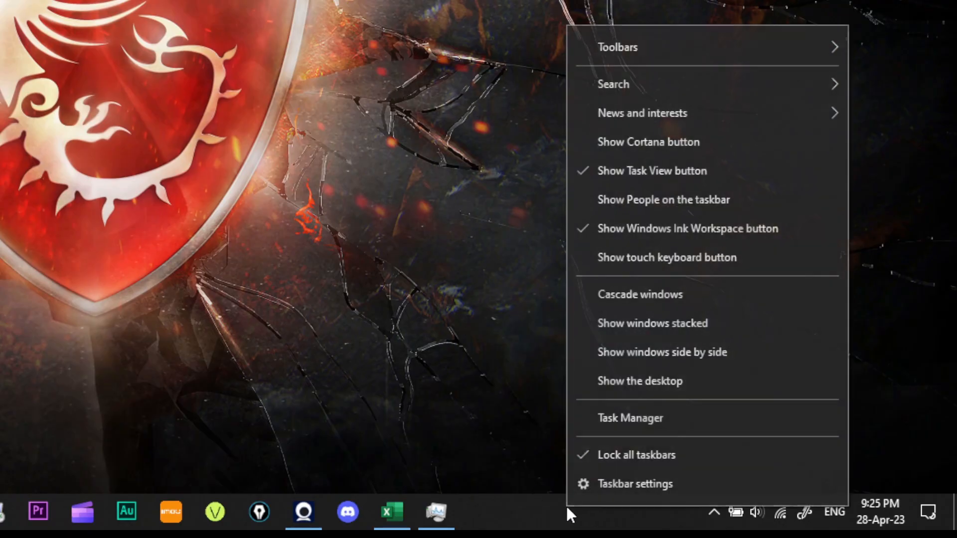
click(599, 420)
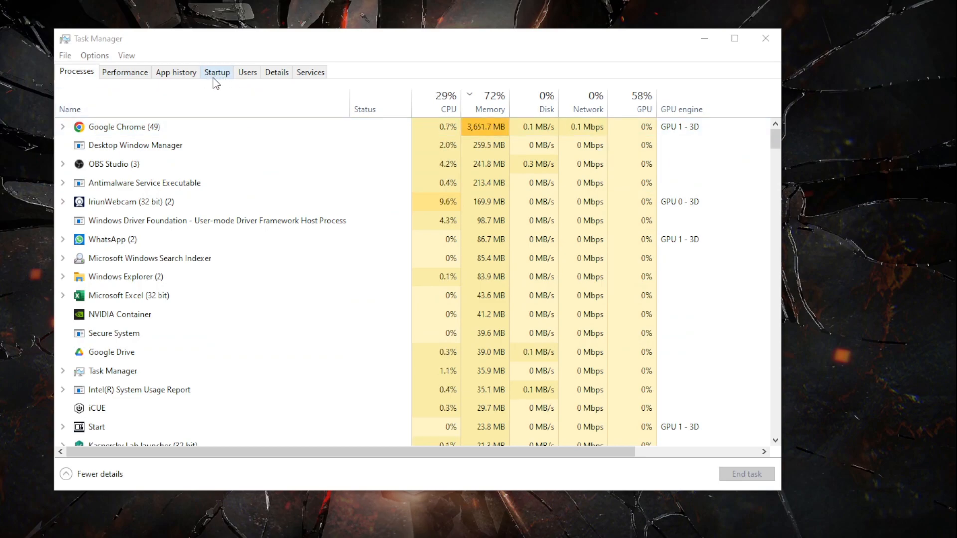
click(216, 78)
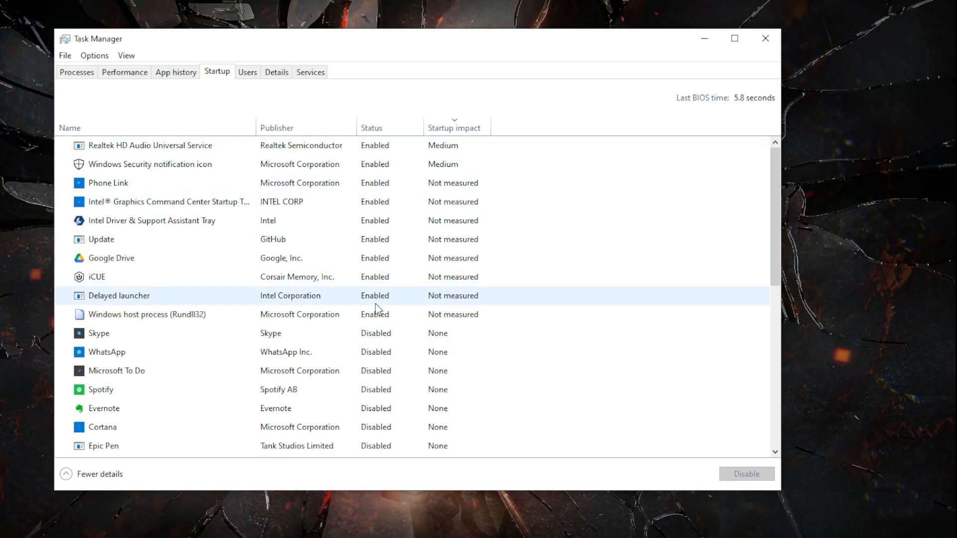
- Review the startup impact of the listed programs, selecting the Realtek HD Audio Universal Service and Phone Link entries
mouse_move(461, 152)
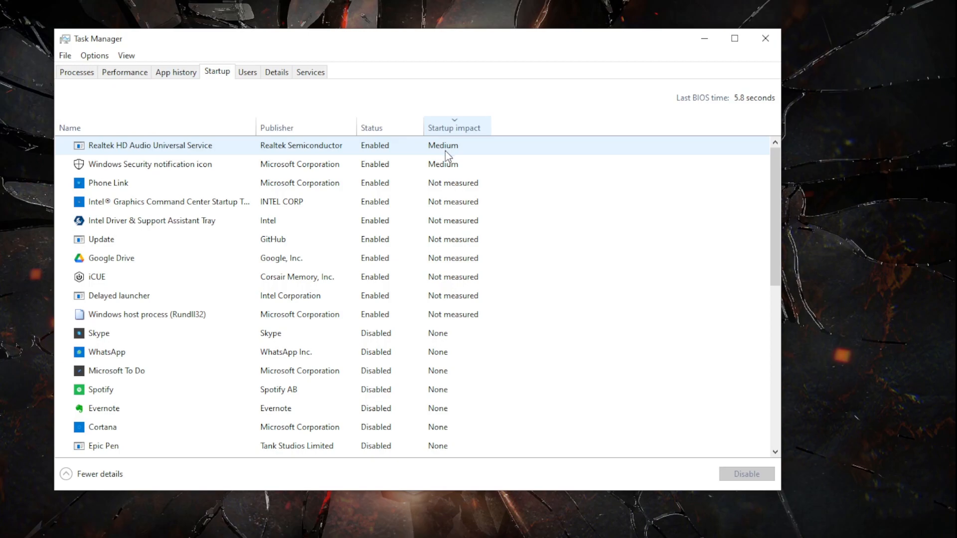
mouse_move(479, 235)
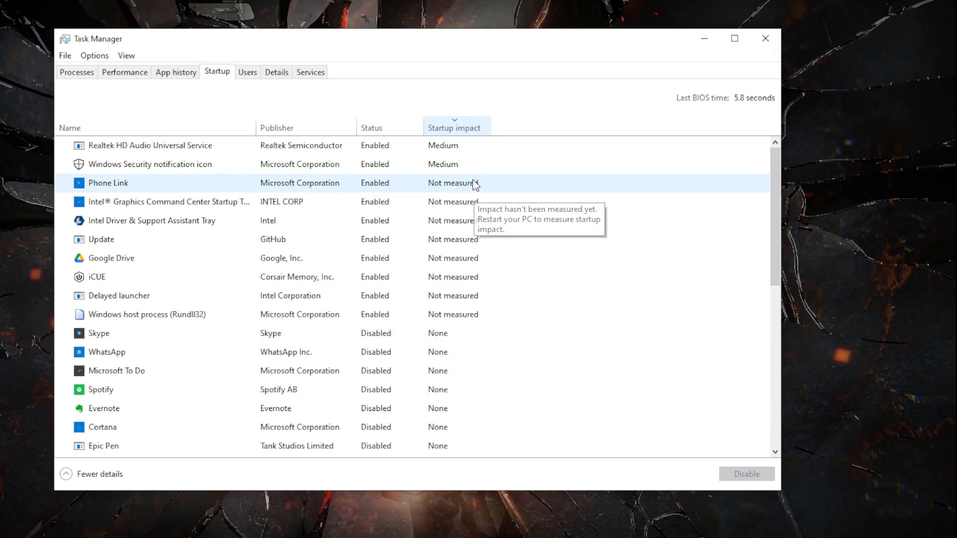
click(134, 148)
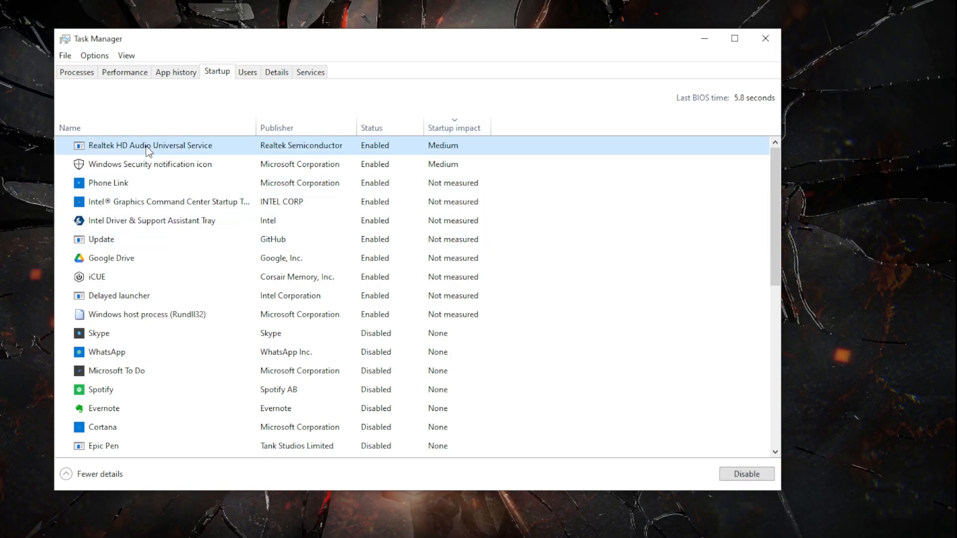
click(118, 185)
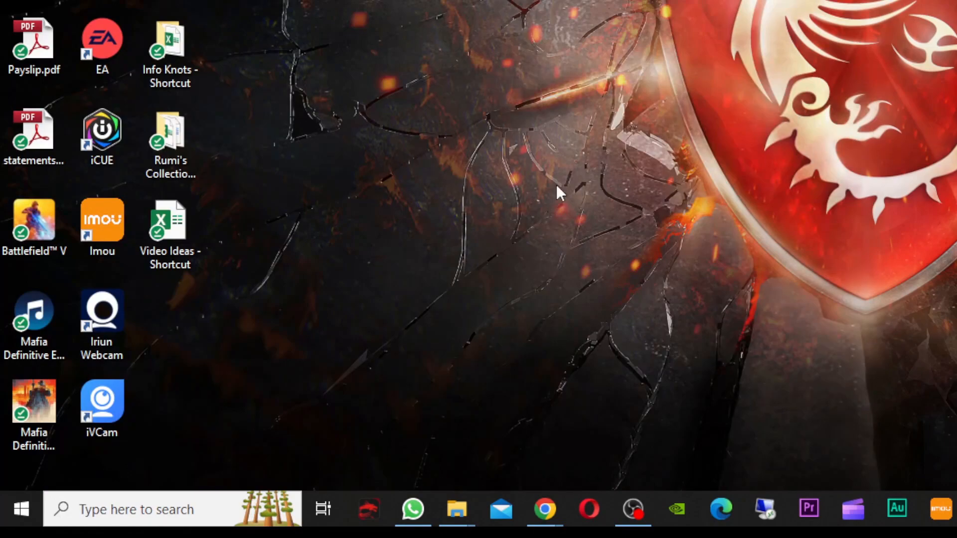
- Search Windows for "defragment" and open Defragment and Optimize Drives
click(20, 508)
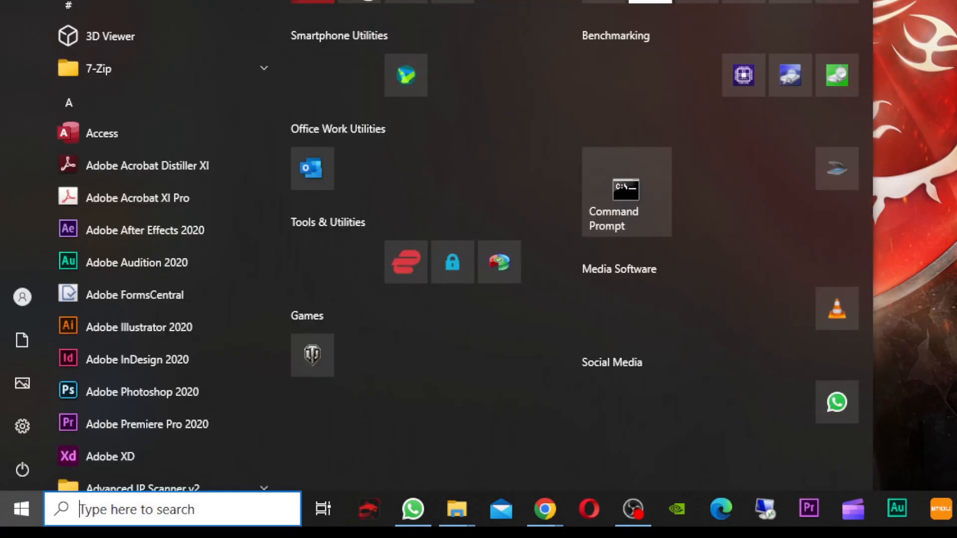
text(defragment)
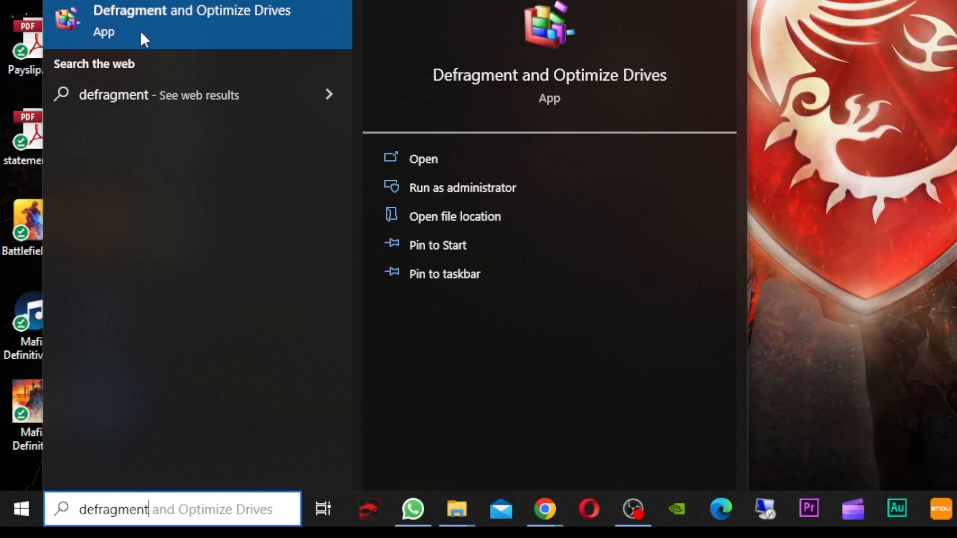
click(194, 33)
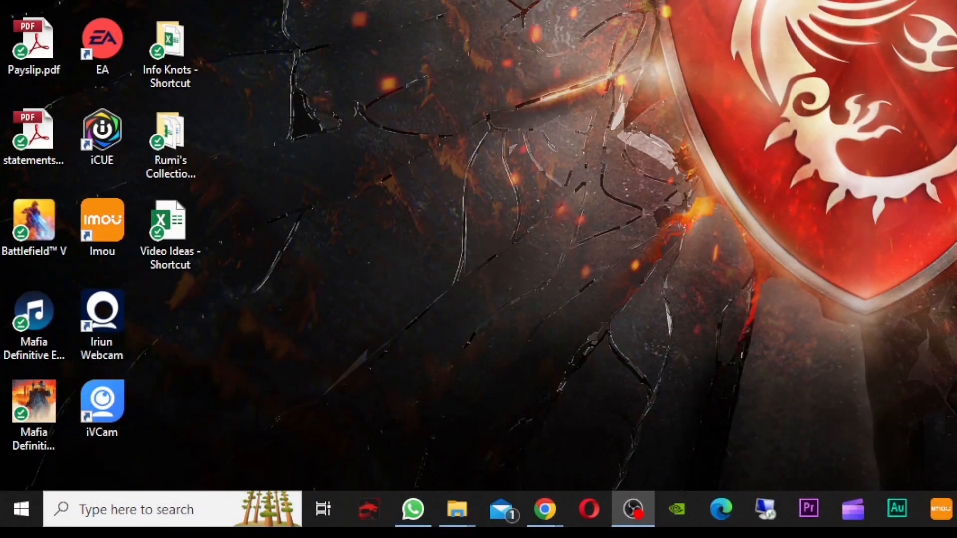
- Open Disk Cleanup from the Windows search and scan the Windows (C:) drive for files to delete
key(super)
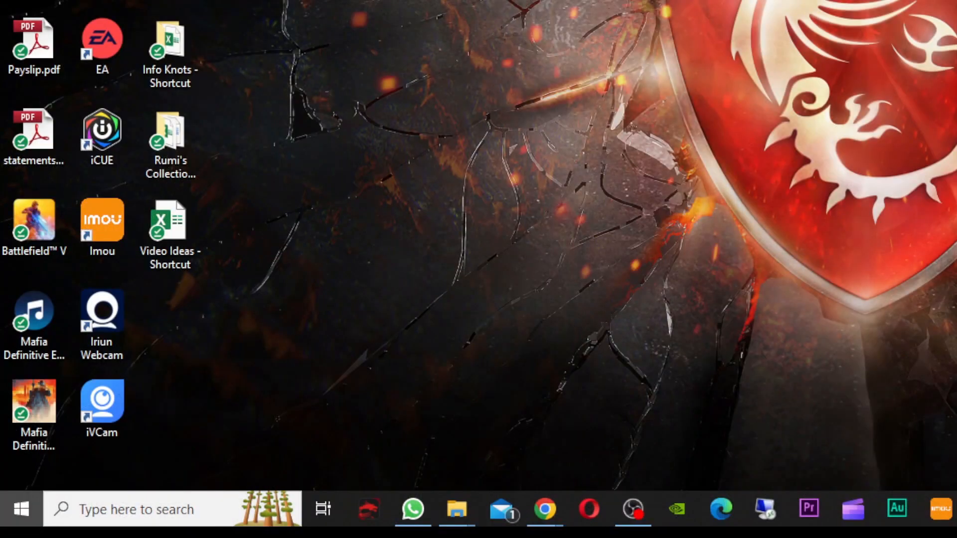
text(disk)
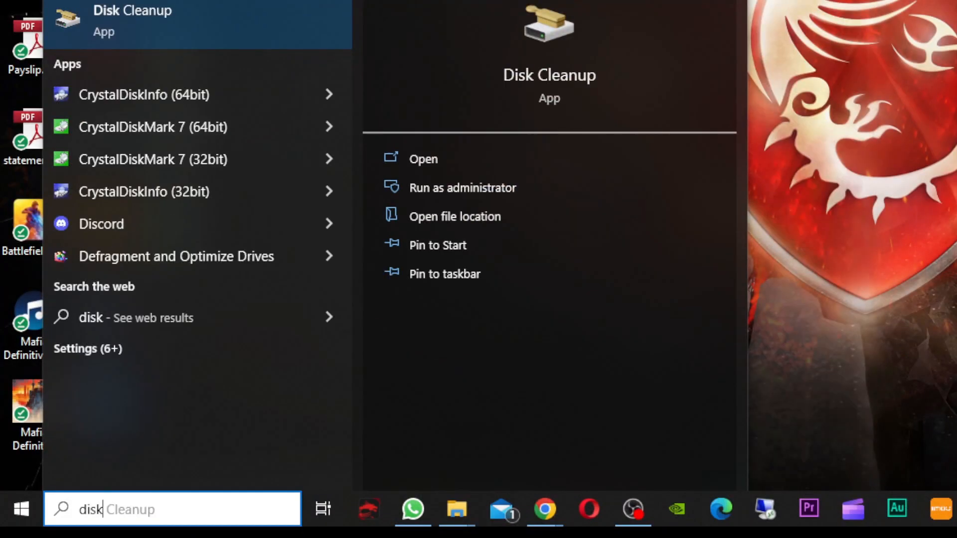
text( cle)
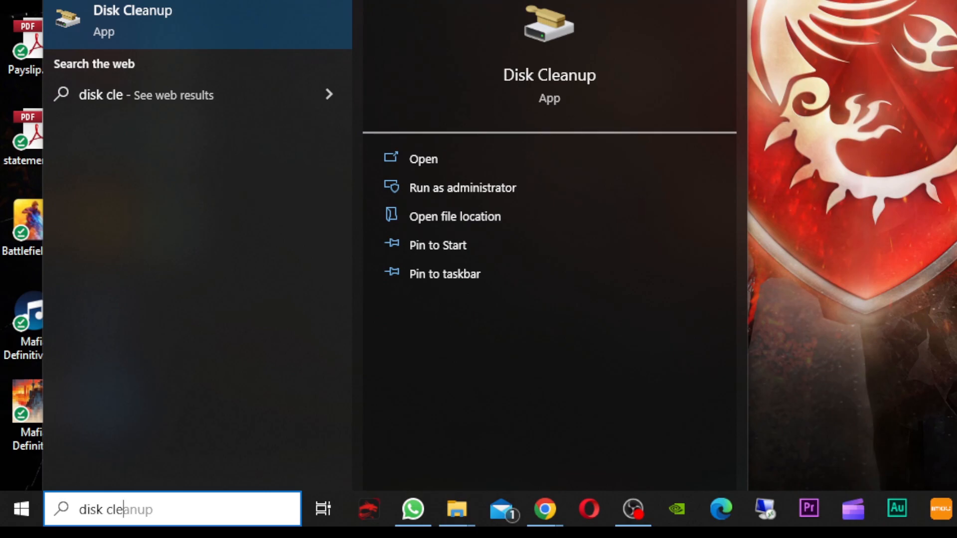
click(153, 29)
click(484, 287)
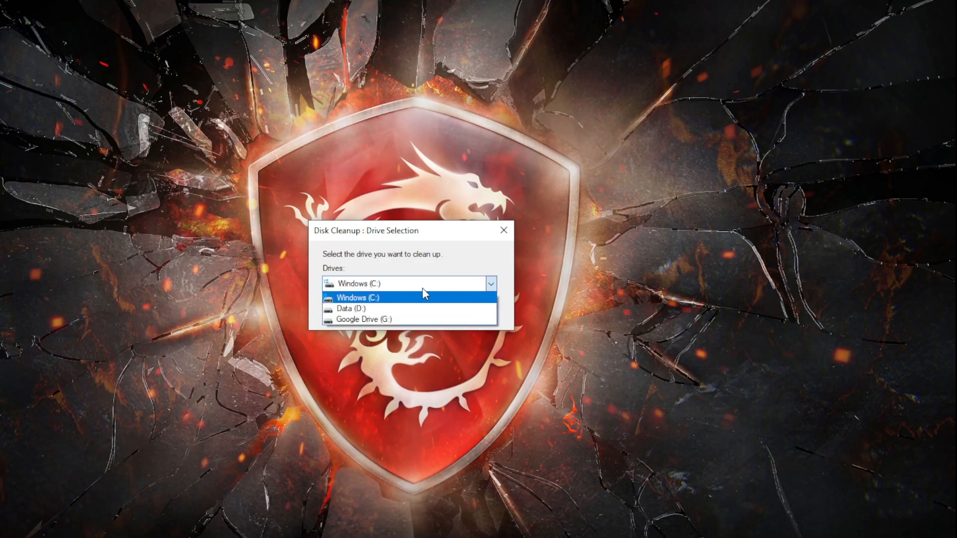
click(396, 298)
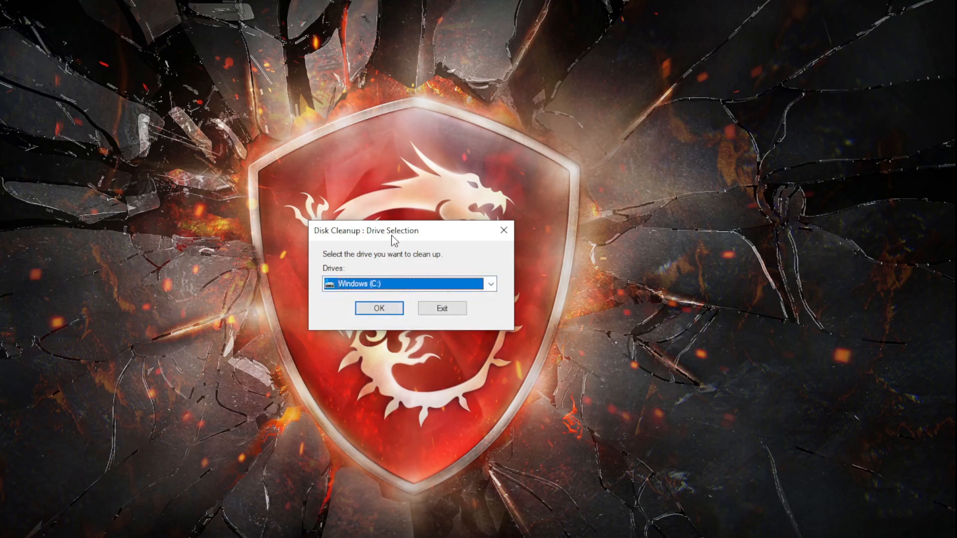
click(368, 309)
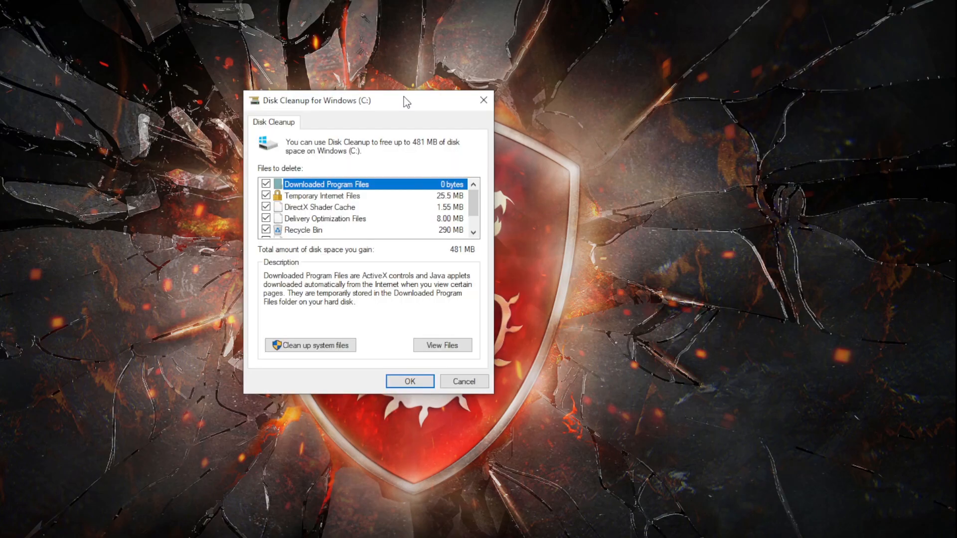
- Extend the cleanup to system files and rescan the Windows (C:) drive
click(319, 348)
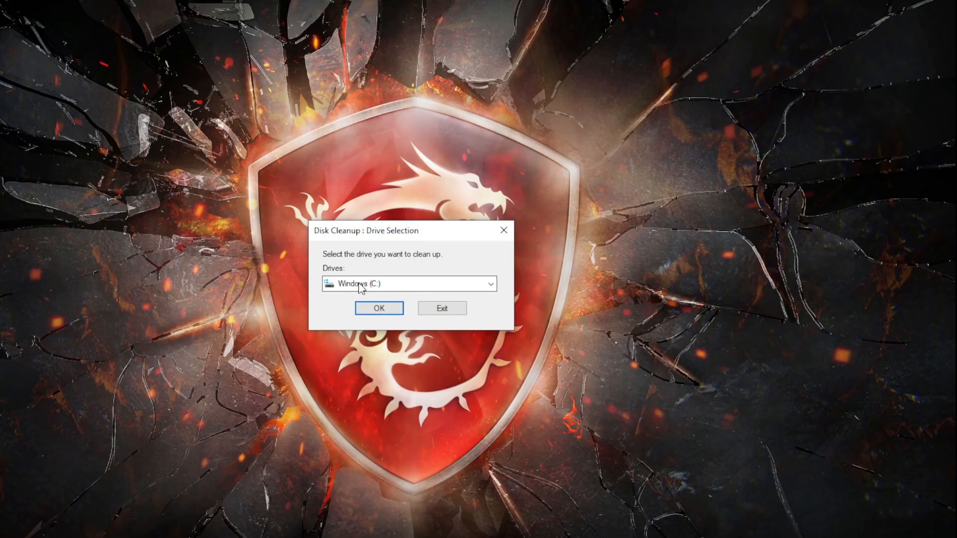
click(397, 285)
click(384, 298)
click(379, 309)
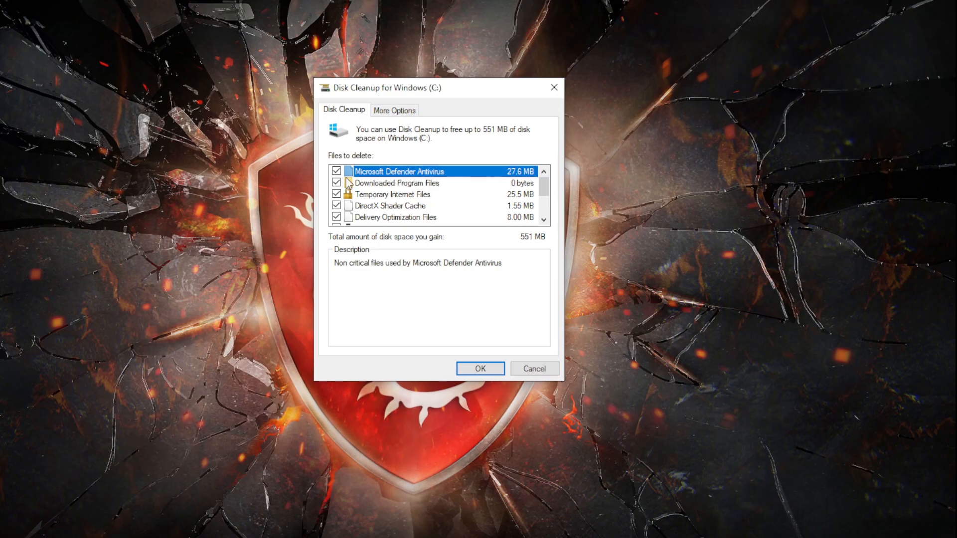
- Review the checked file categories for the Windows (C:) drive and permanently delete those files
scroll(348, 183, down, 2)
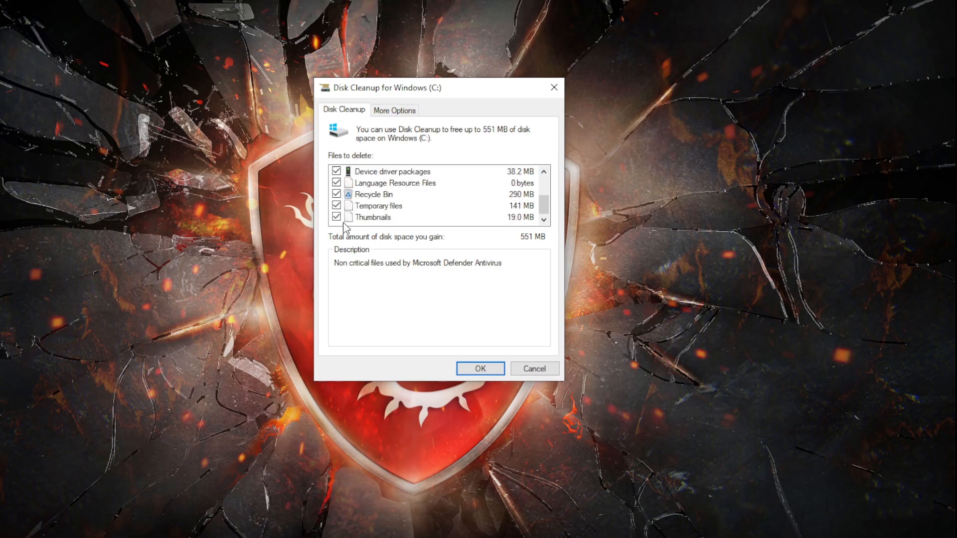
click(478, 370)
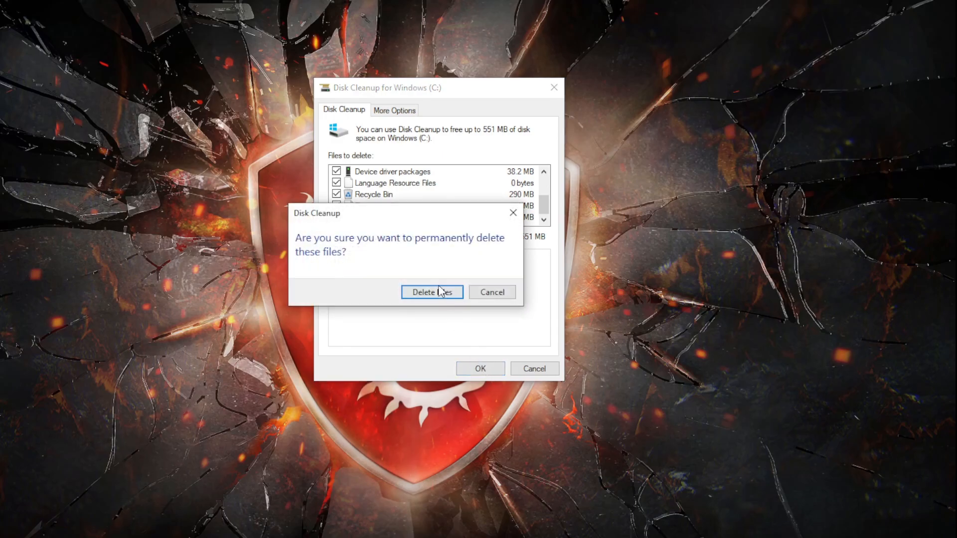
click(432, 293)
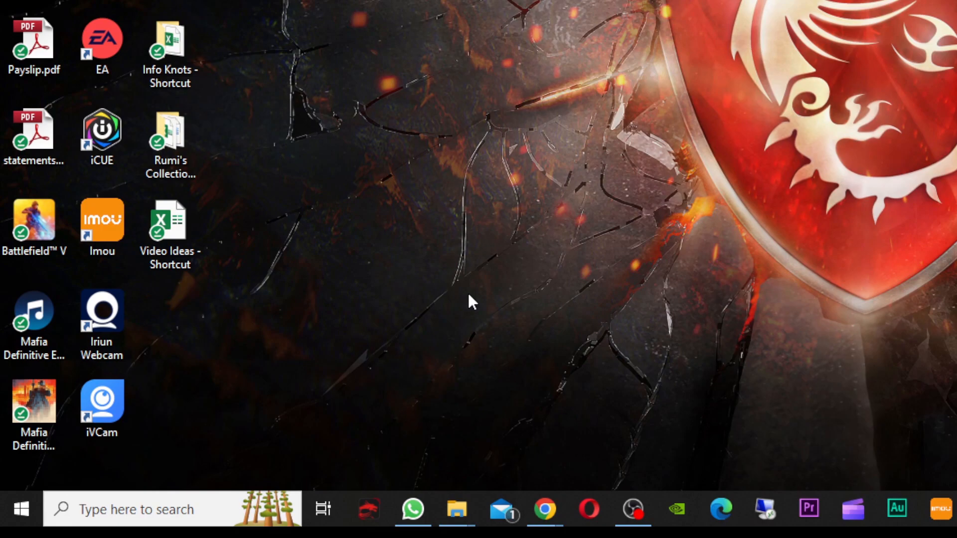
- Open System Configuration by running msconfig.exe
key(super+r)
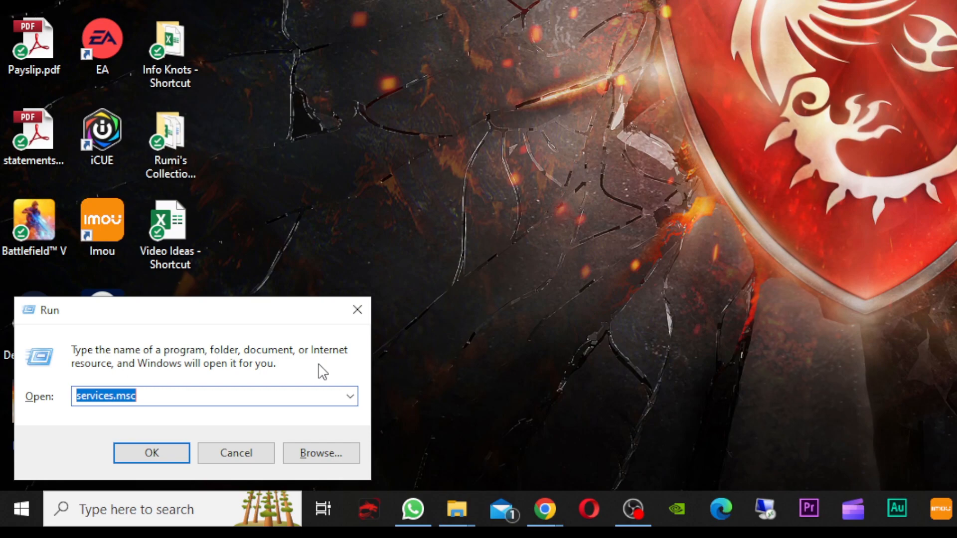
text(msconf)
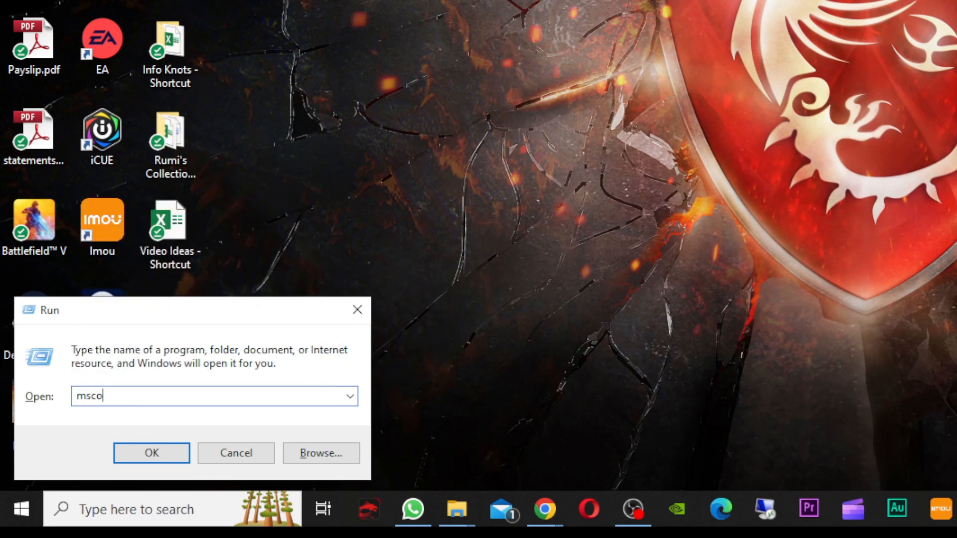
text(ig.exe)
click(130, 455)
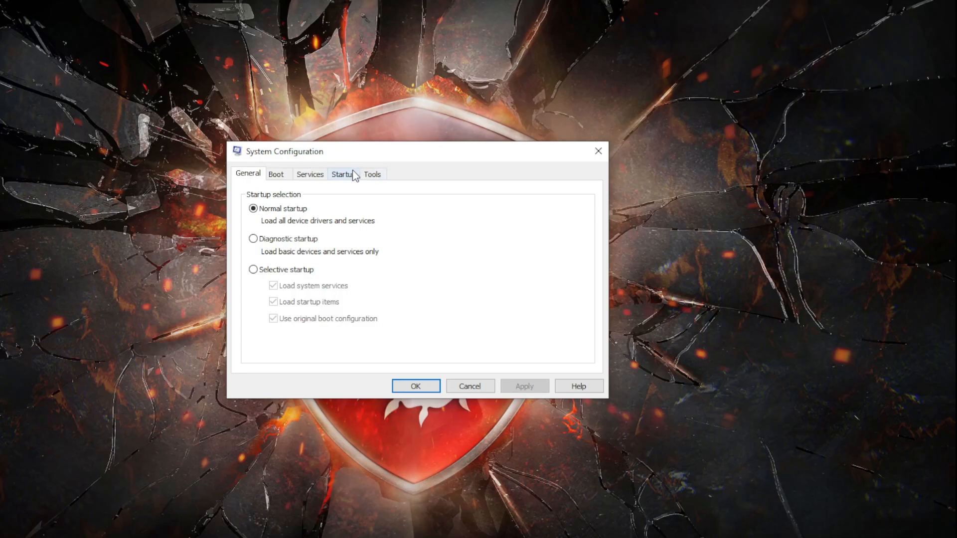
- Show the services list with all Microsoft services hidden and sort it by status
click(311, 175)
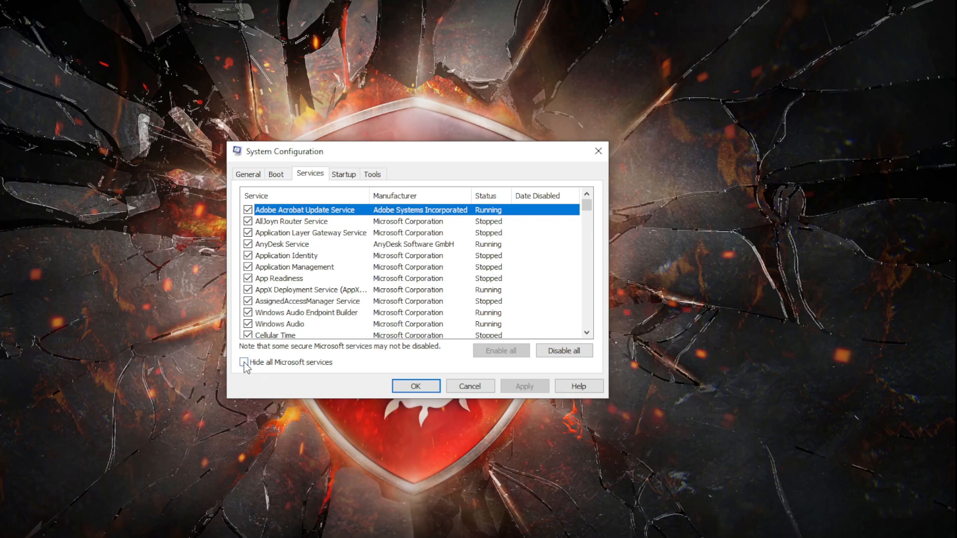
click(244, 362)
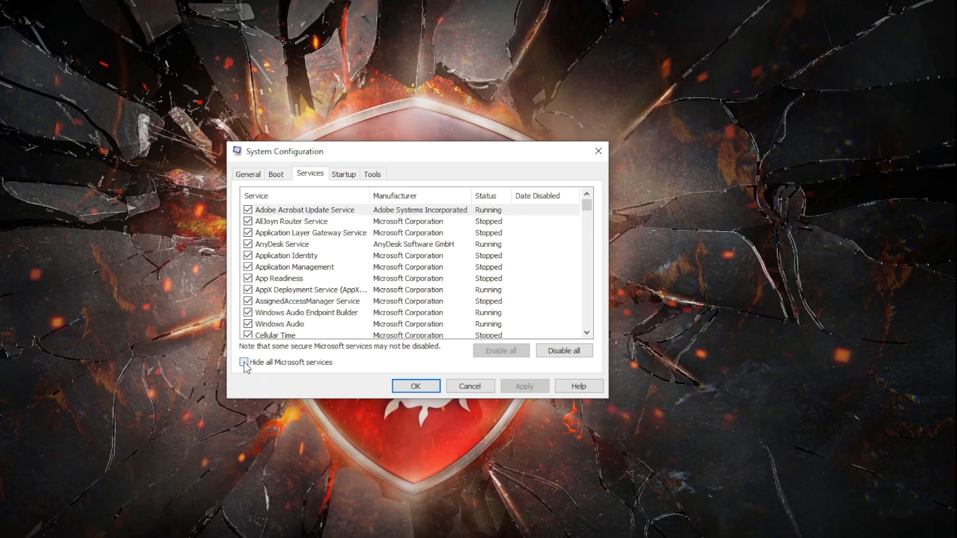
click(488, 198)
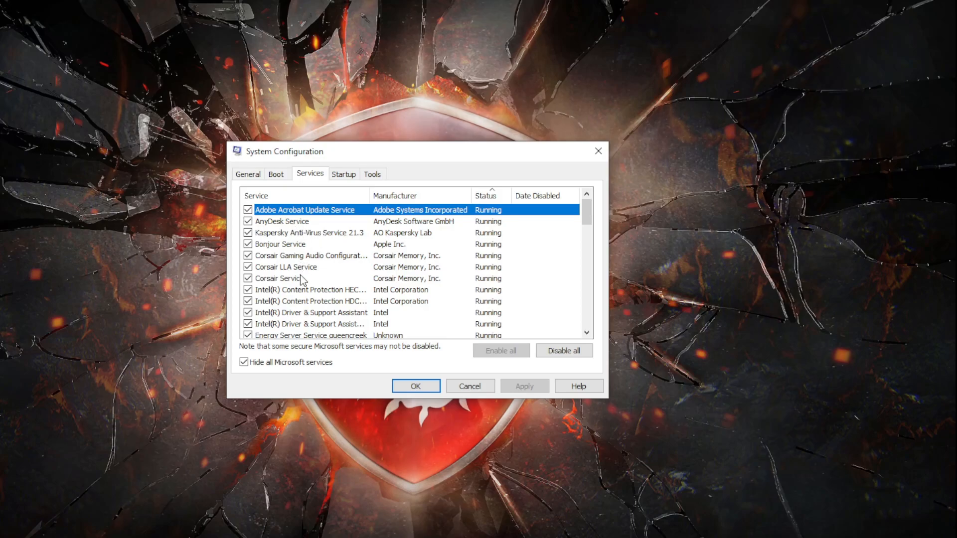
- Disable AnyDesk Service, apply the change and close the System Configuration settings
click(290, 225)
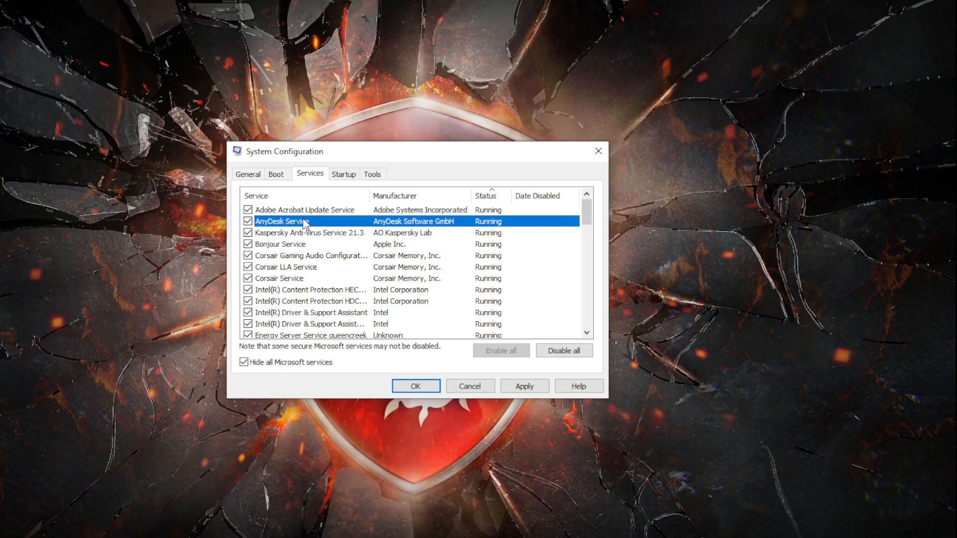
click(248, 222)
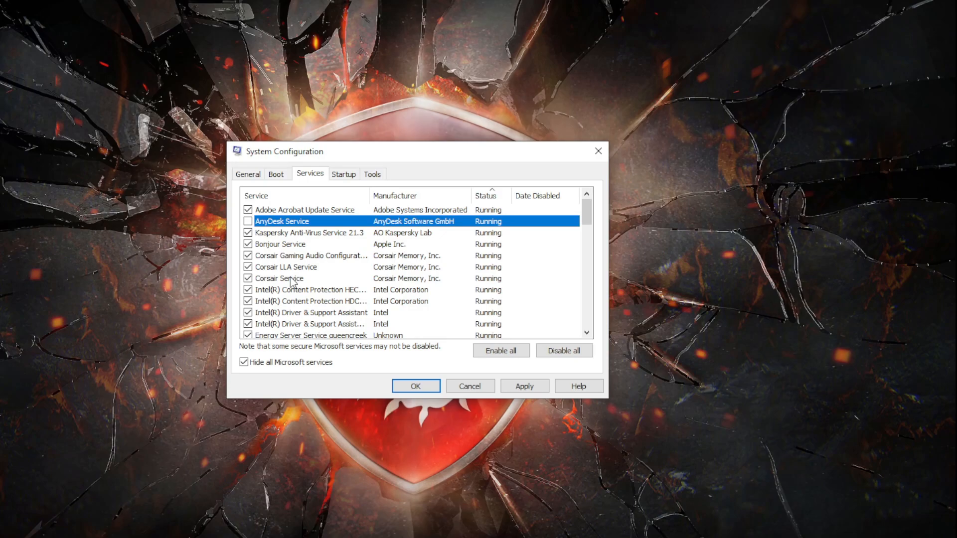
click(527, 388)
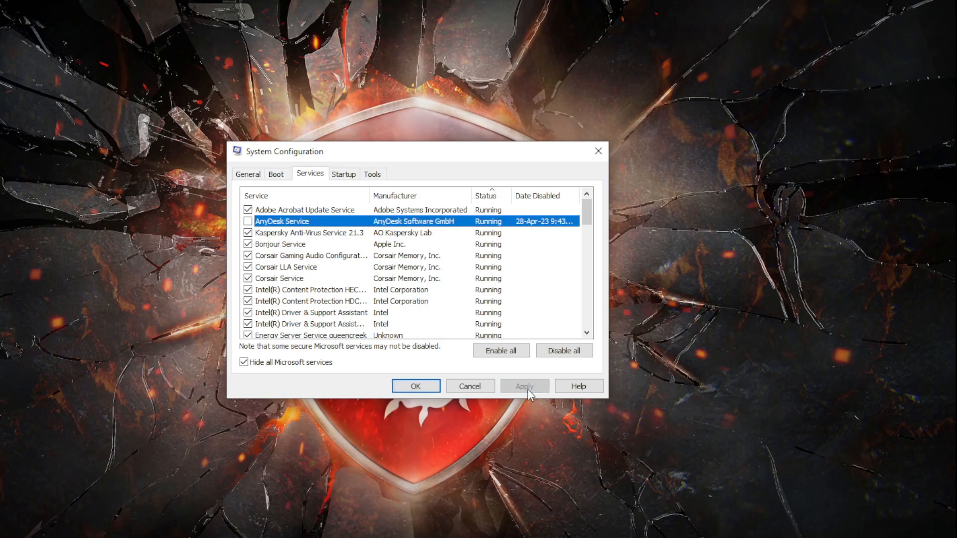
click(427, 393)
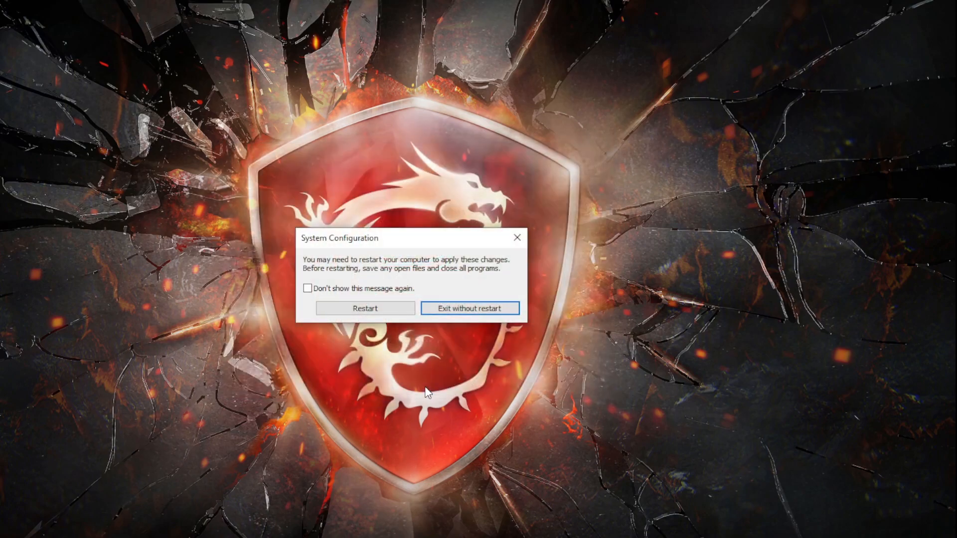